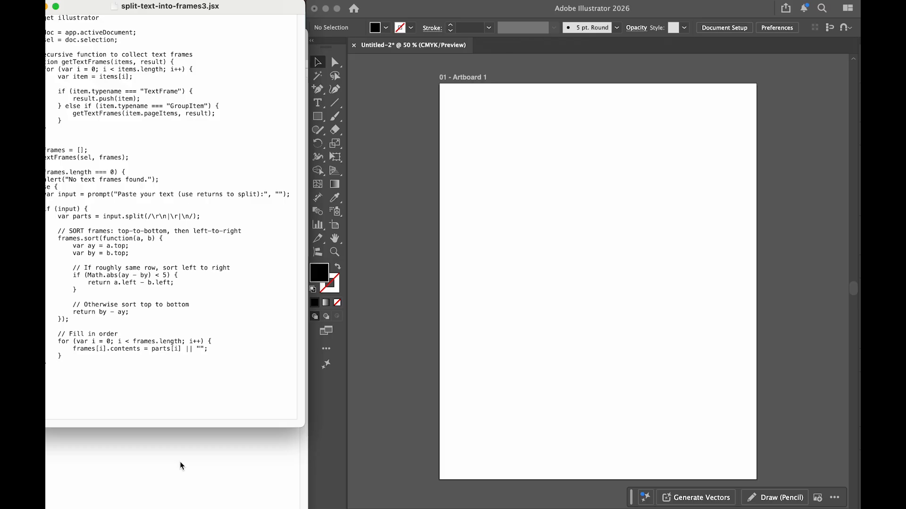
Create a square area-type frame in the upper-left part of the artboard containing "text here".
{"action": "left_click", "coordinate": [180, 462]}
{"action": "left_click", "coordinate": [393, 209]}
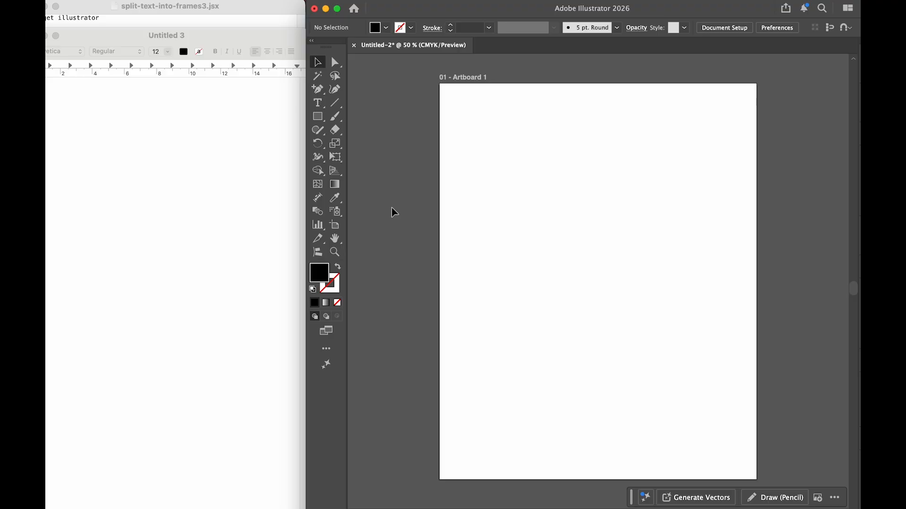
{"action": "left_click", "coordinate": [317, 103]}
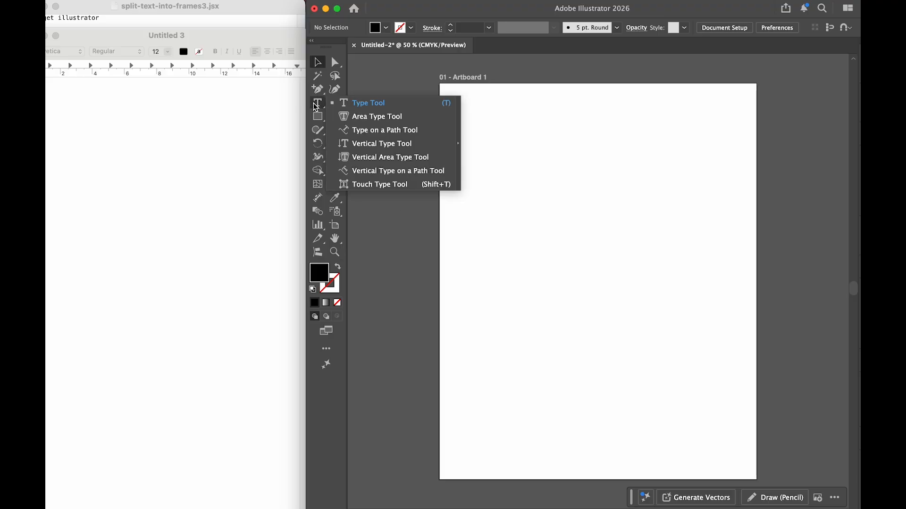
{"action": "left_click", "coordinate": [356, 105]}
{"action": "left_click_drag", "start_coordinate": [464, 110], "coordinate": [551, 202]}
{"action": "type", "text": "text "}
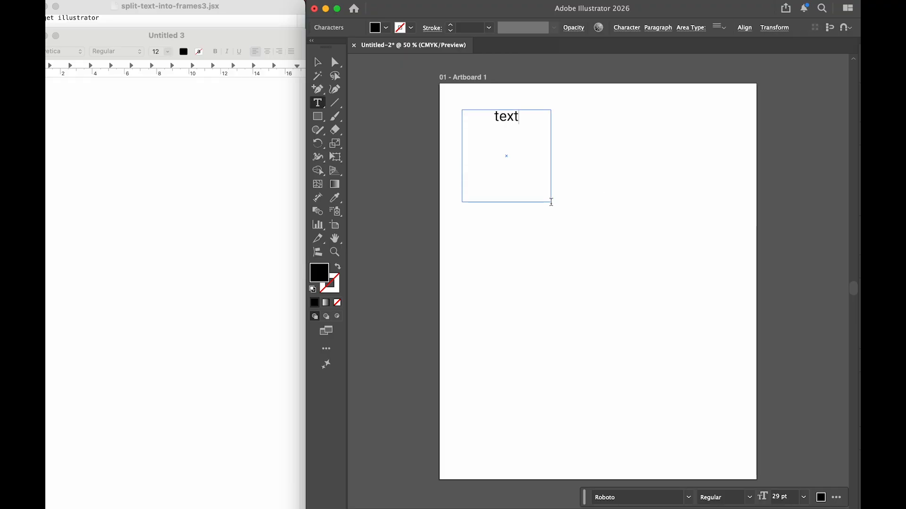
{"action": "type", "text": "here"}
Set the text frame's vertical alignment to Center.
{"action": "left_click", "coordinate": [317, 62]}
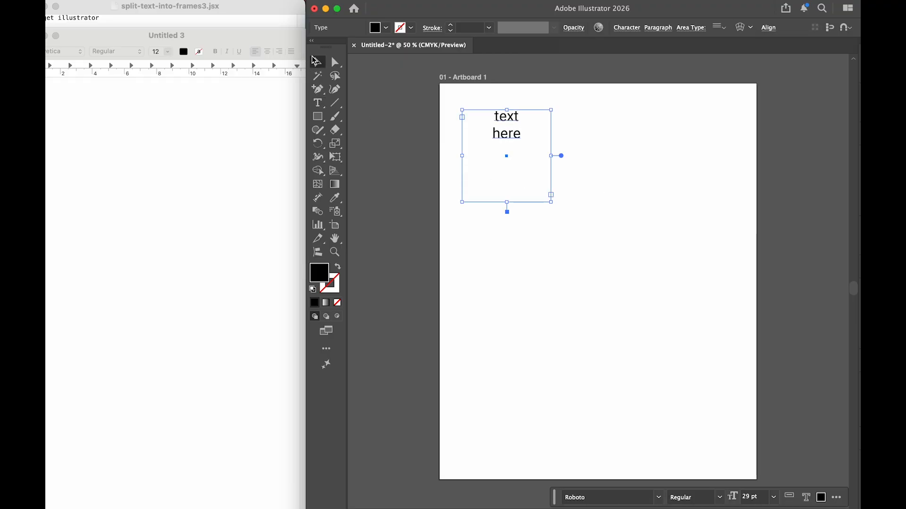
{"action": "left_click", "coordinate": [721, 27]}
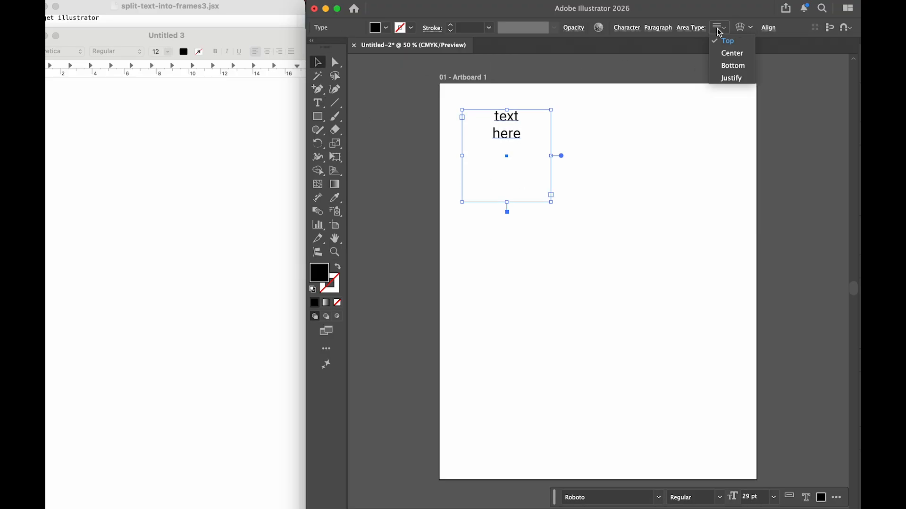
{"action": "left_click", "coordinate": [726, 53]}
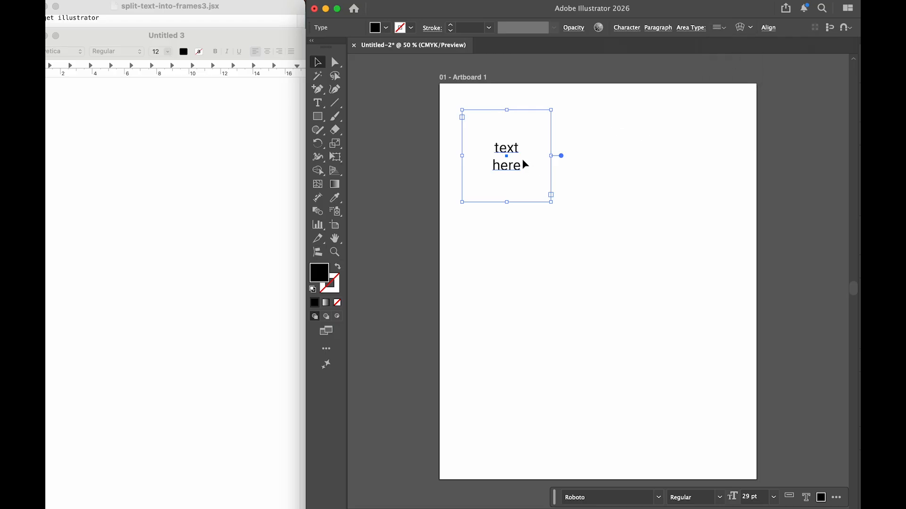
Duplicate the text frame into a row of three, and copy the row downward to make a three-by-three grid.
{"action": "left_click_drag", "start_coordinate": [515, 153], "coordinate": [689, 149]}
{"action": "left_click_drag", "start_coordinate": [704, 246], "coordinate": [470, 113]}
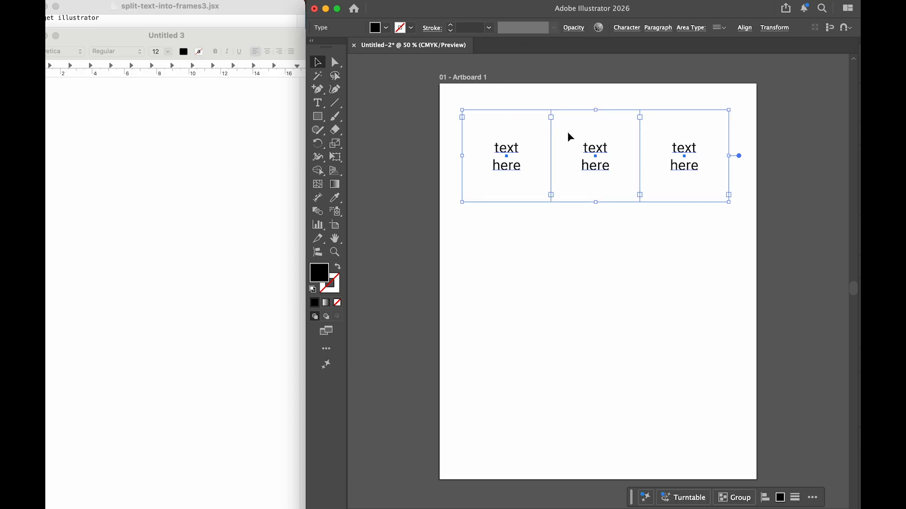
{"action": "left_click_drag", "start_coordinate": [600, 148], "coordinate": [599, 338]}
{"action": "left_click", "coordinate": [756, 263]}
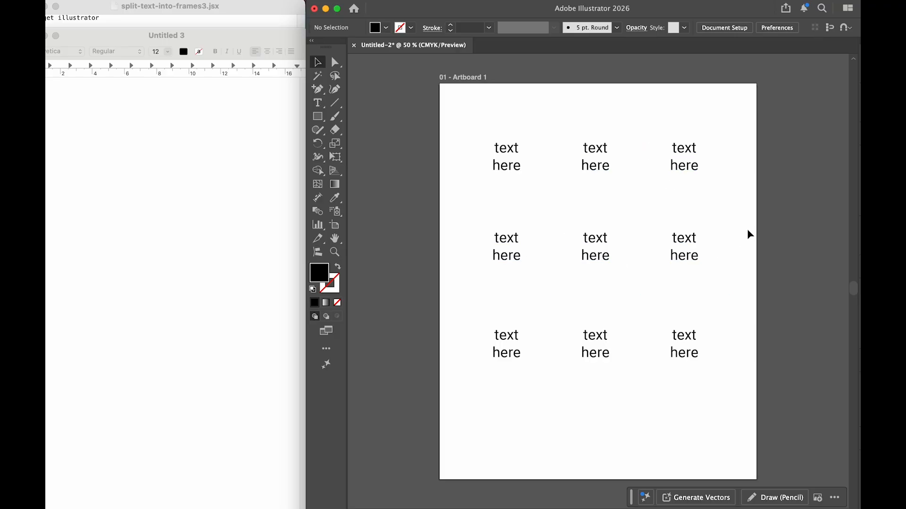
{"action": "left_click", "coordinate": [508, 173]}
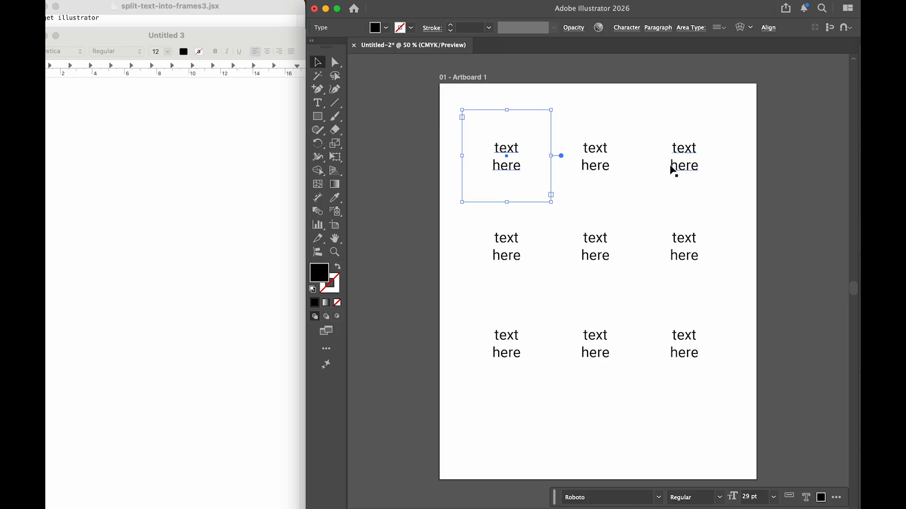
{"action": "left_click", "coordinate": [271, 9]}
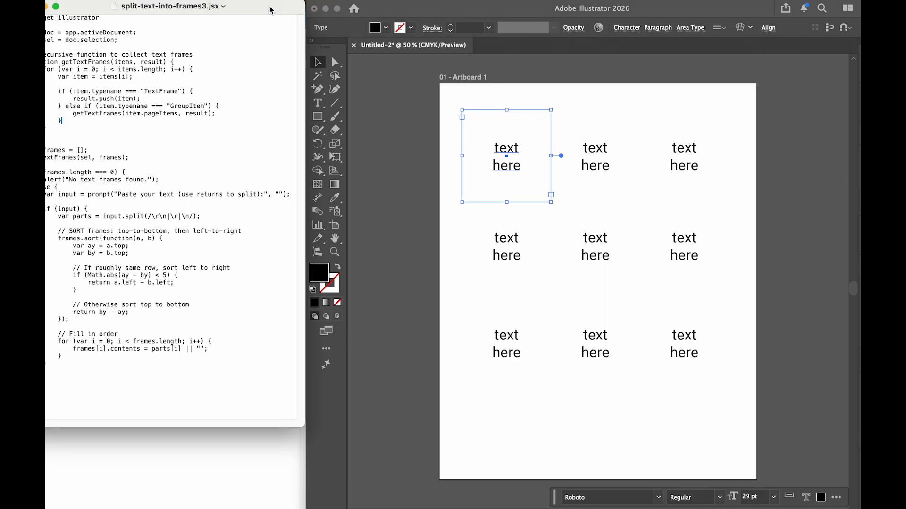
{"action": "left_click", "coordinate": [231, 463]}
Group all nine text frames in the grid.
{"action": "left_click", "coordinate": [396, 299]}
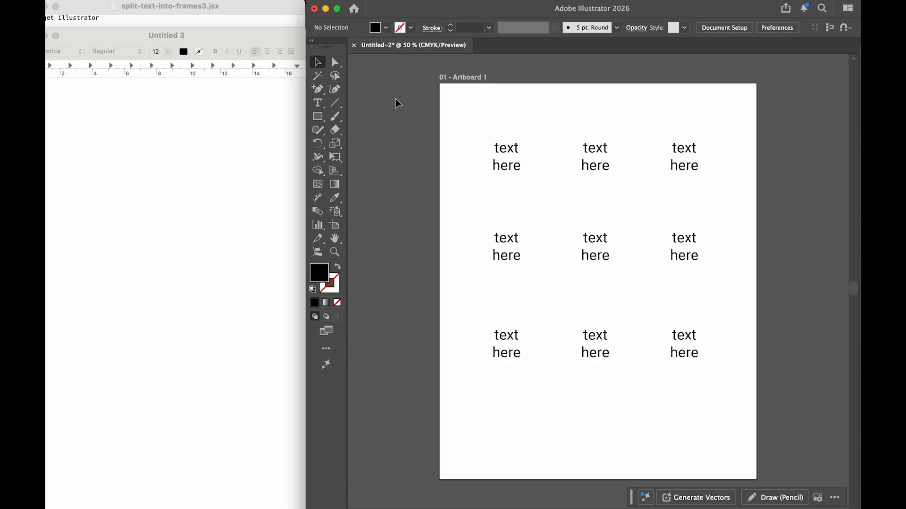
{"action": "left_click_drag", "start_coordinate": [455, 120], "coordinate": [700, 406]}
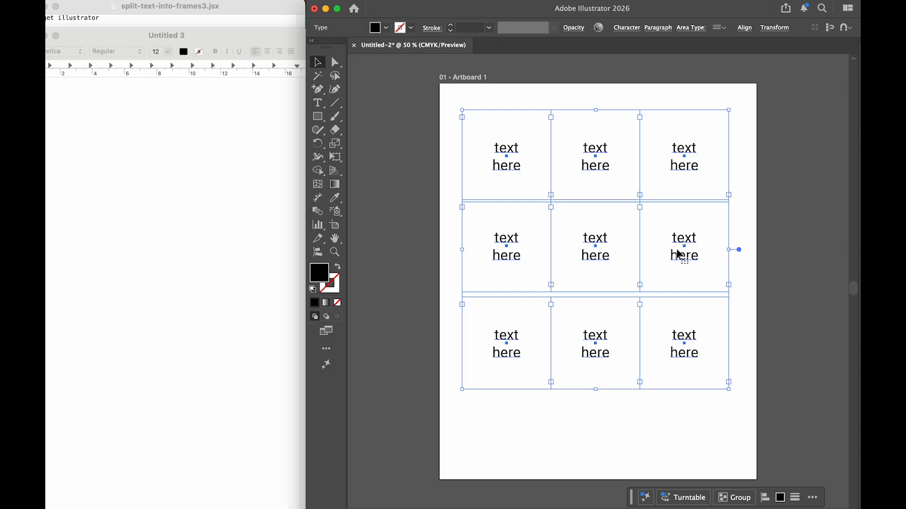
{"action": "left_click", "coordinate": [738, 499]}
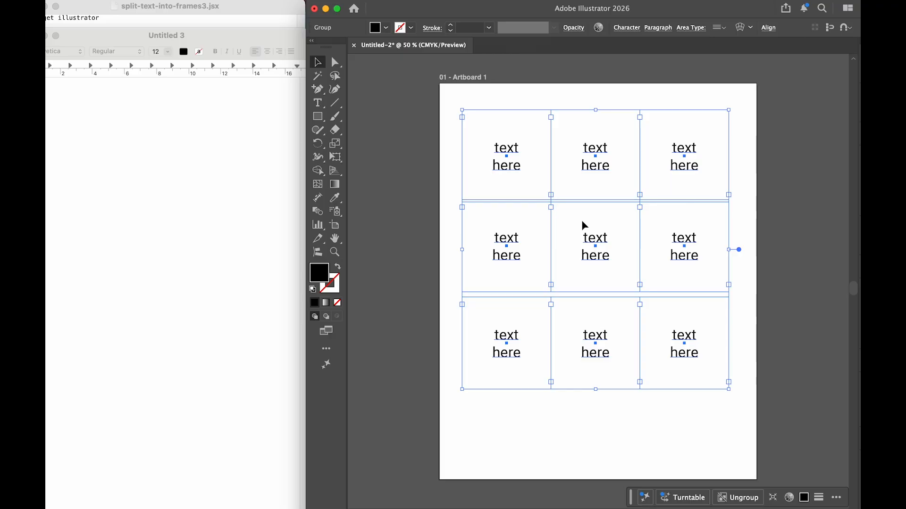
Switch to TextEdit and copy the entire split-text-into-frames3.jsx script into the blank Untitled 3 document.
{"action": "left_click", "coordinate": [216, 15]}
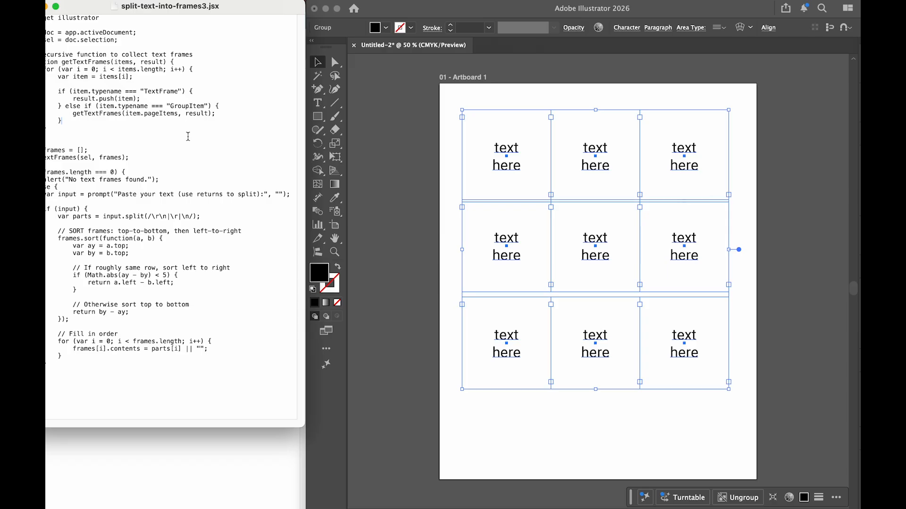
{"action": "left_click_drag", "start_coordinate": [48, 376], "coordinate": [46, 14]}
{"action": "right_click", "coordinate": [128, 74]}
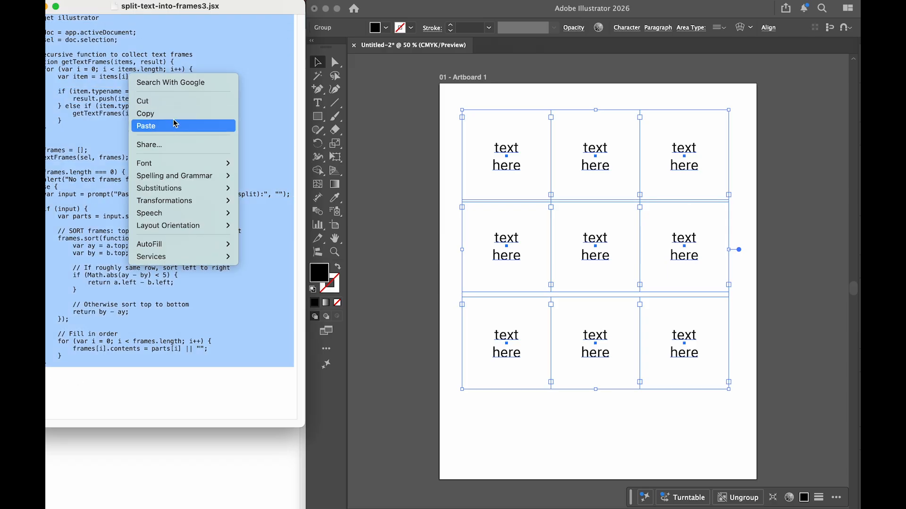
{"action": "left_click", "coordinate": [176, 113]}
{"action": "left_click", "coordinate": [172, 469]}
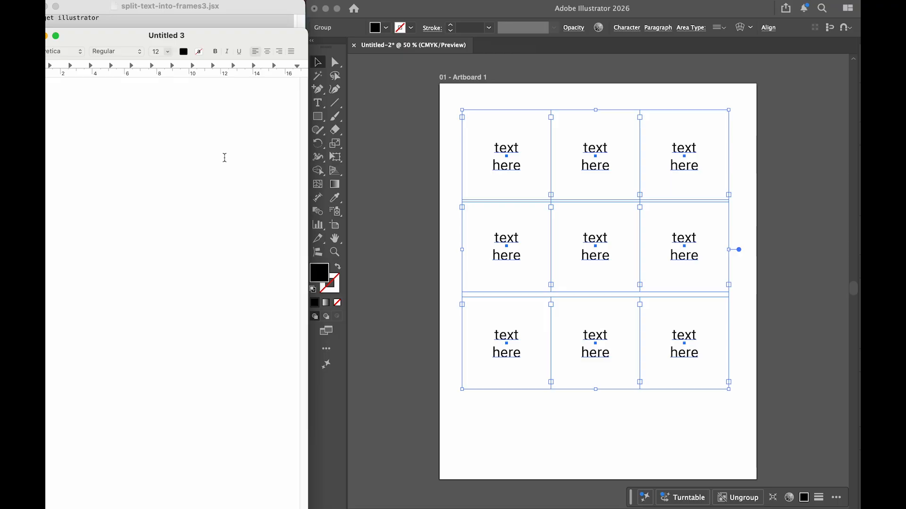
{"action": "right_click", "coordinate": [145, 95]}
{"action": "left_click", "coordinate": [163, 123]}
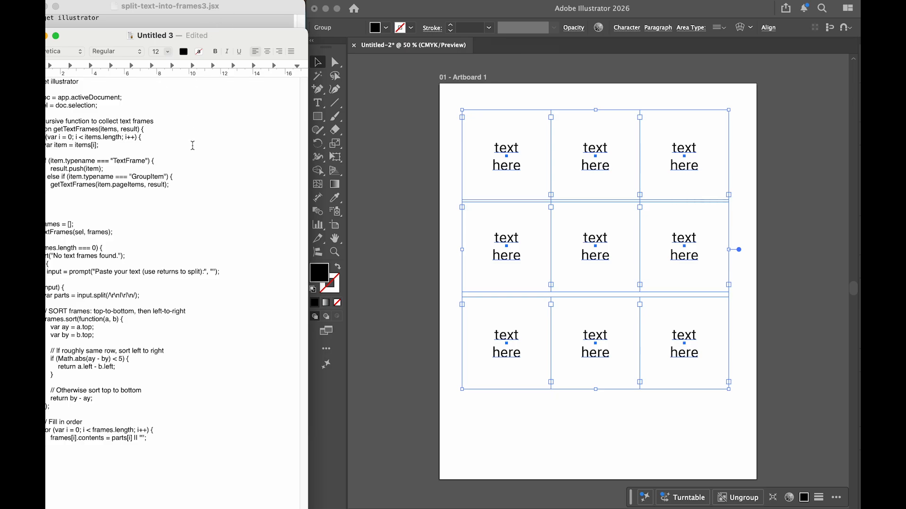
Try to save the pasted script as Untitled 3.jsx in the 00 AI WORKING SCRIPTS folder, and return to Illustrator.
{"action": "left_click", "coordinate": [93, 1]}
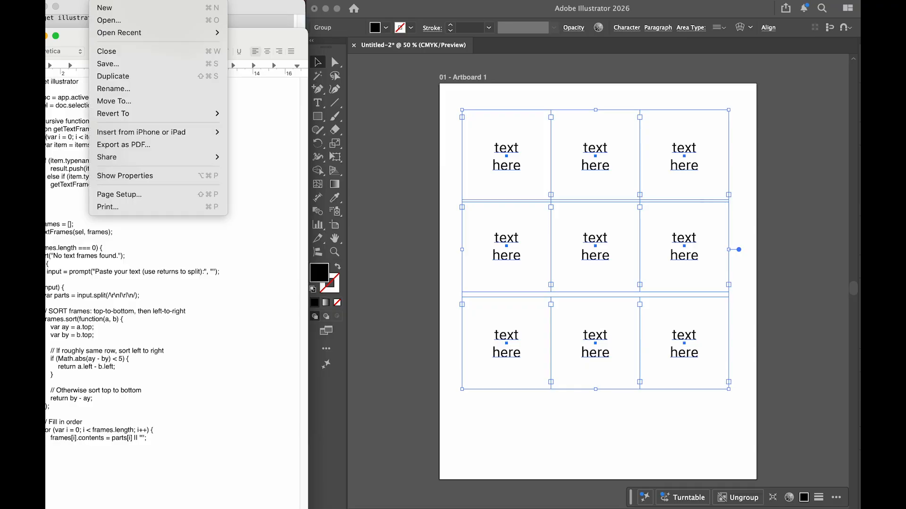
{"action": "left_click", "coordinate": [109, 64]}
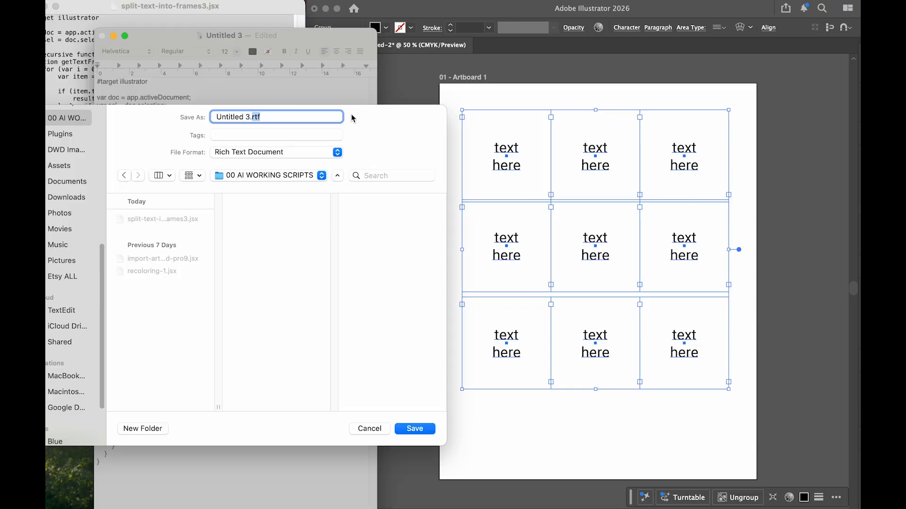
{"action": "type", "text": "jsx"}
{"action": "left_click", "coordinate": [364, 427]}
{"action": "left_click", "coordinate": [422, 184]}
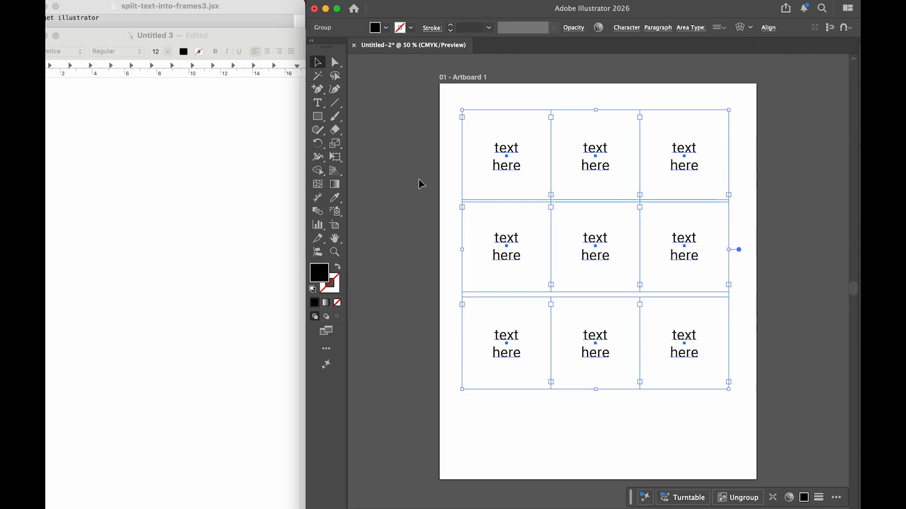
In the empty TextEdit document, enter the number words "One." through "Nine.", each on its own line.
{"action": "left_click", "coordinate": [118, 144]}
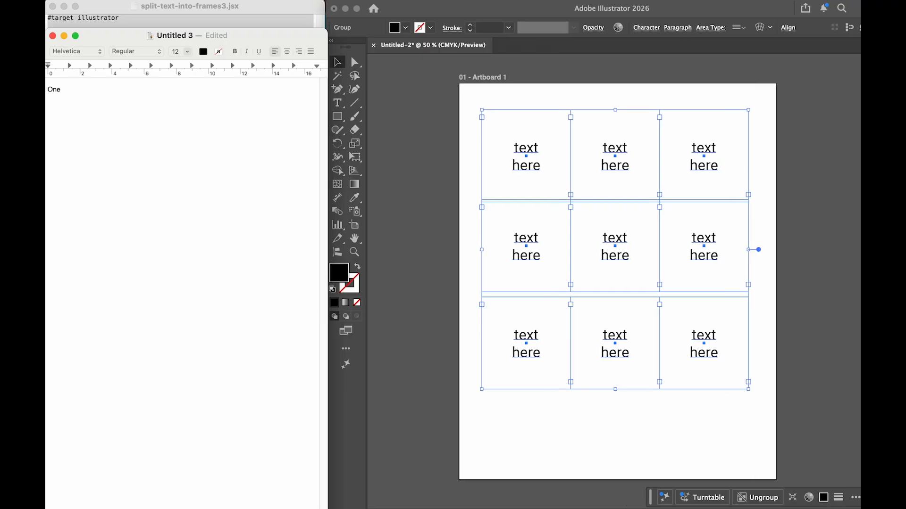
{"action": "type", "text": ". Two."}
{"action": "type", "text": "Three. Four. Five."}
{"action": "key", "text": "Return"}
{"action": "type", "text": "Six."}
{"action": "key", "text": "Return"}
{"action": "type", "text": "Seven."}
{"action": "key", "text": "Return"}
{"action": "type", "text": "Eight."}
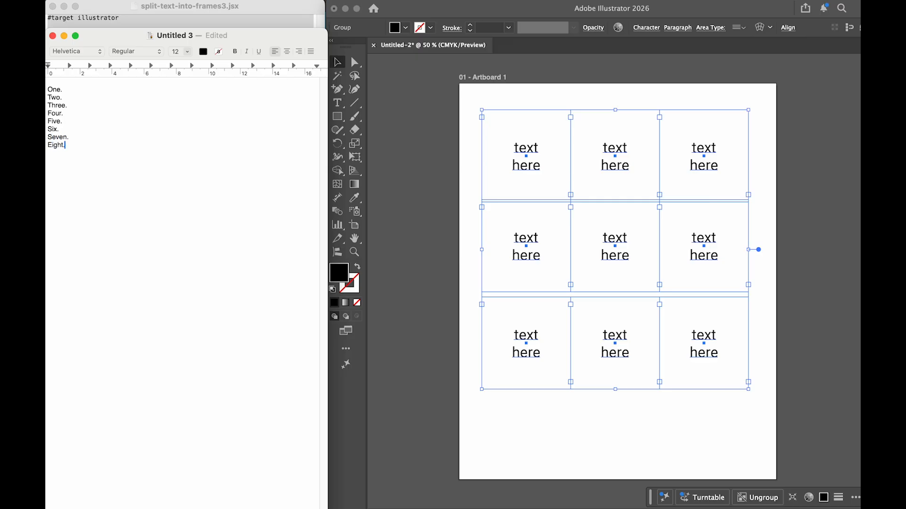
{"action": "key", "text": "Return"}
{"action": "type", "text": "M"}
{"action": "key", "text": "BackSpace"}
{"action": "type", "text": "Nine."}
Switch to Illustrator, select the grouped text frames and run the split-text-into-frames3.jsx script on them.
{"action": "left_click", "coordinate": [411, 187]}
{"action": "left_click", "coordinate": [423, 156]}
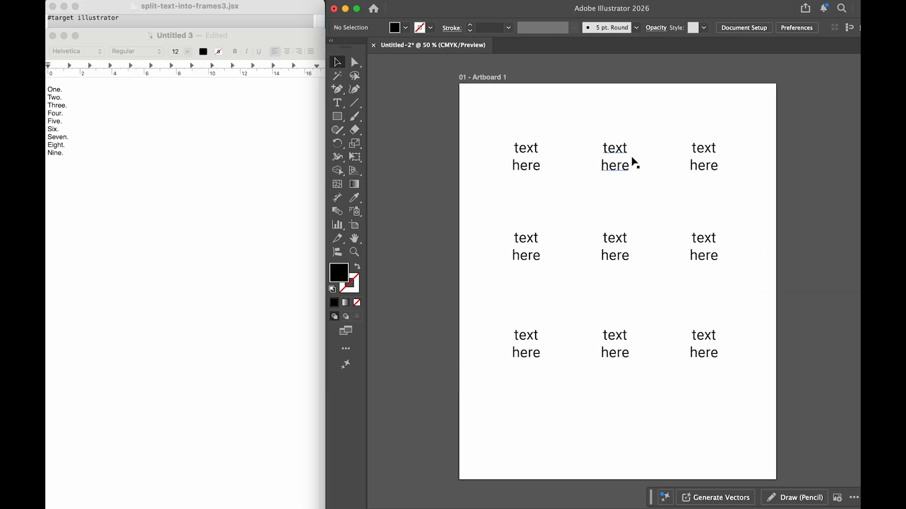
{"action": "left_click", "coordinate": [643, 162]}
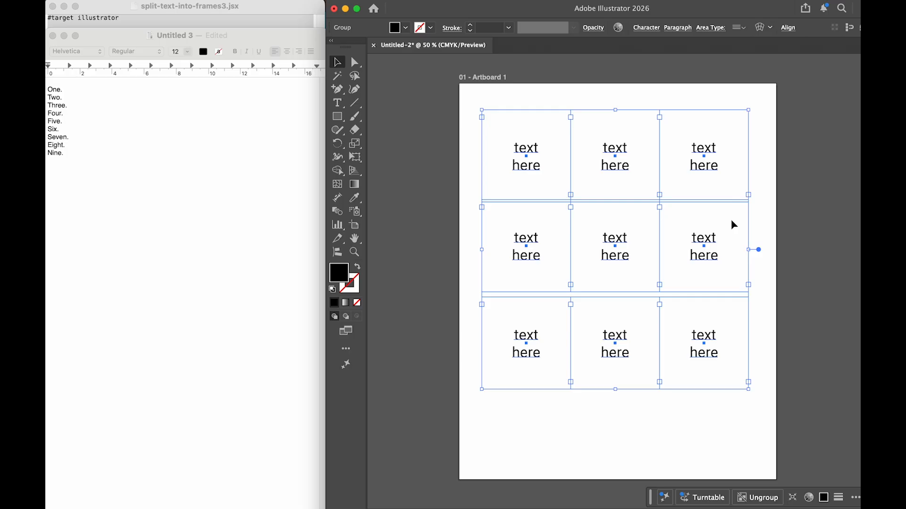
{"action": "left_click", "coordinate": [126, 1]}
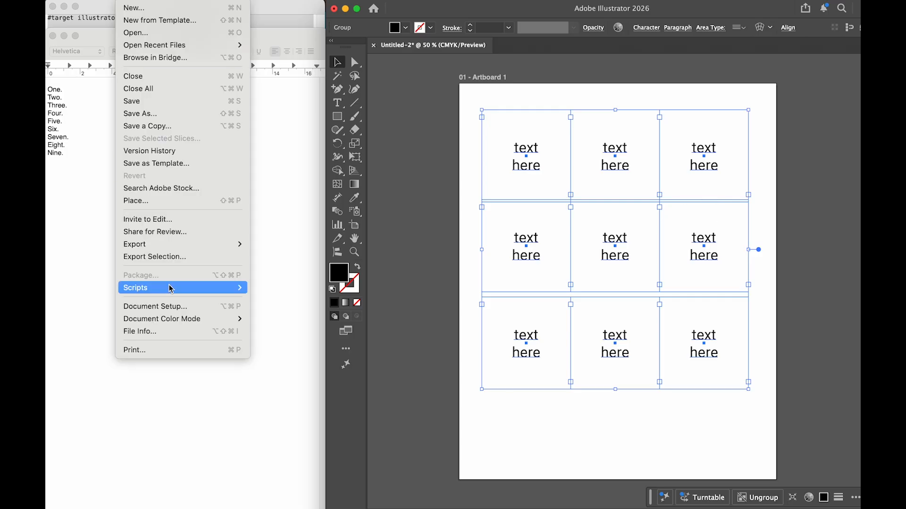
{"action": "mouse_move", "coordinate": [172, 289]}
{"action": "left_click", "coordinate": [286, 333]}
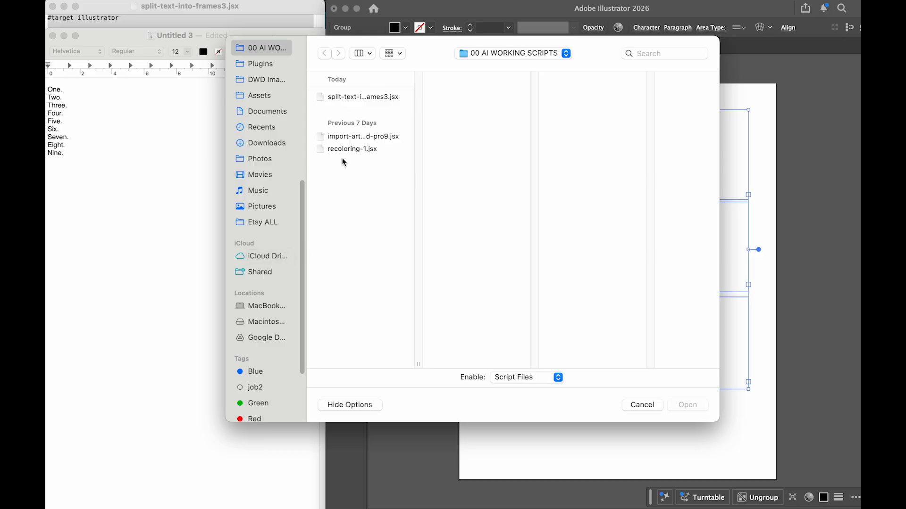
{"action": "left_click", "coordinate": [351, 99]}
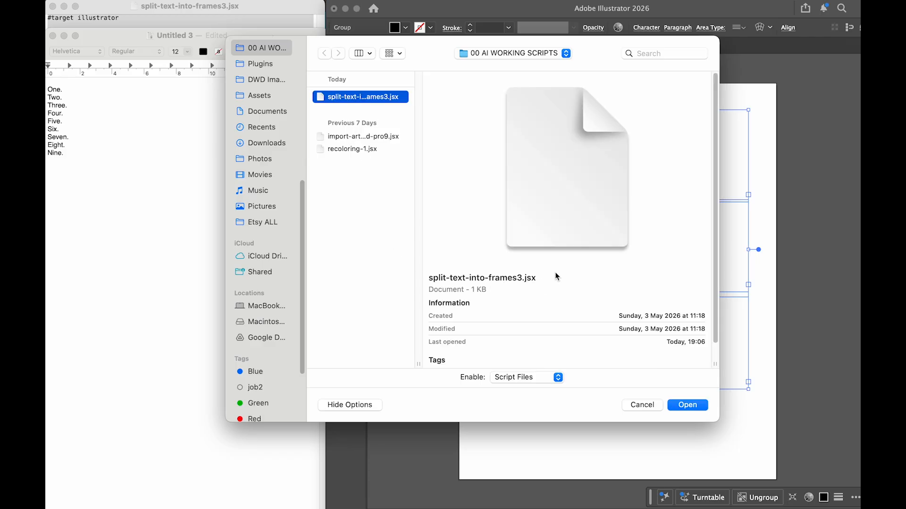
{"action": "left_click", "coordinate": [685, 407]}
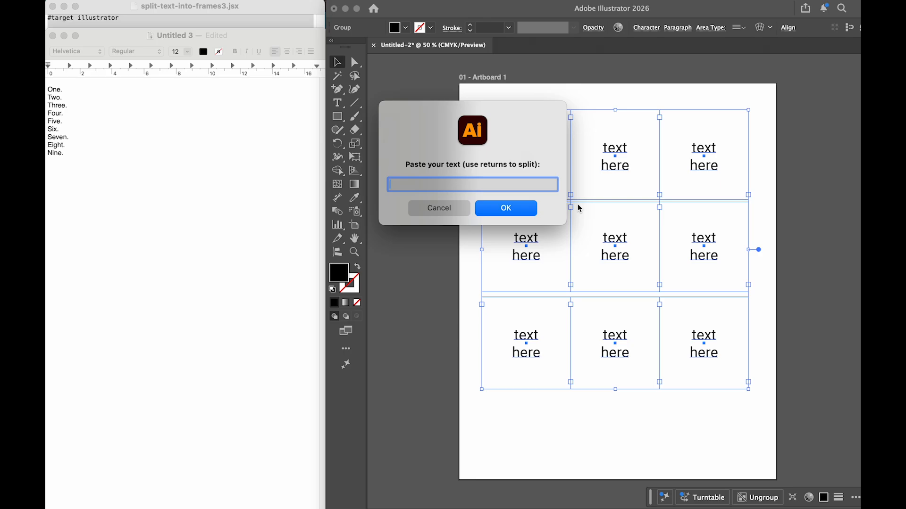
Copy the nine lines from the TextEdit document and paste them into the script's text prompt.
{"action": "left_click", "coordinate": [131, 129]}
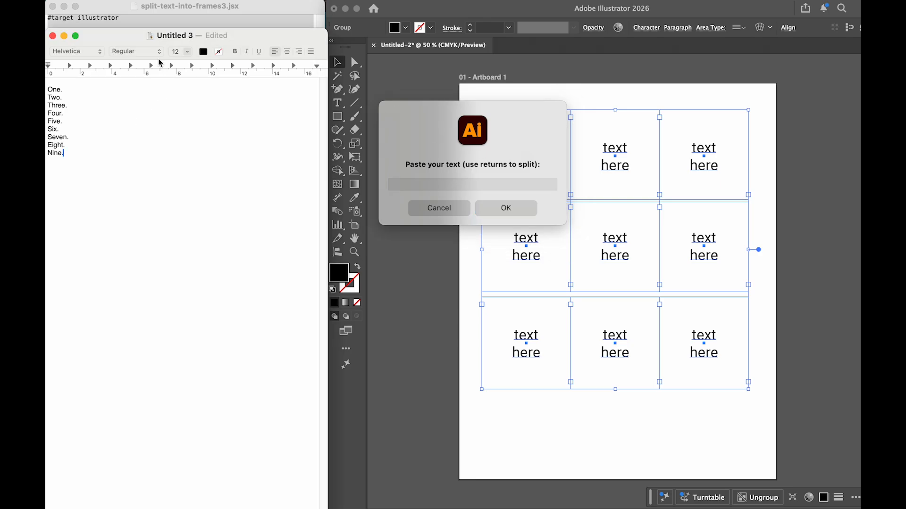
{"action": "left_click_drag", "start_coordinate": [65, 153], "coordinate": [46, 91]}
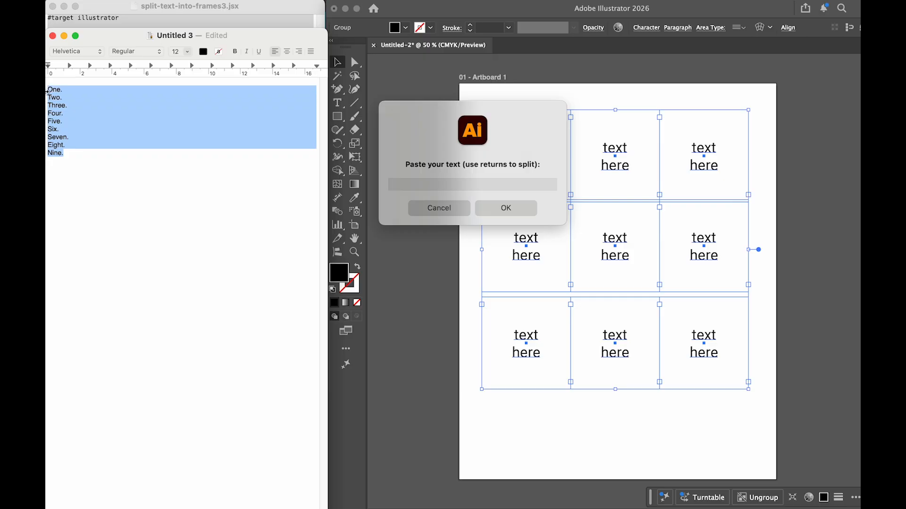
{"action": "right_click", "coordinate": [58, 113]}
{"action": "left_click", "coordinate": [84, 182]}
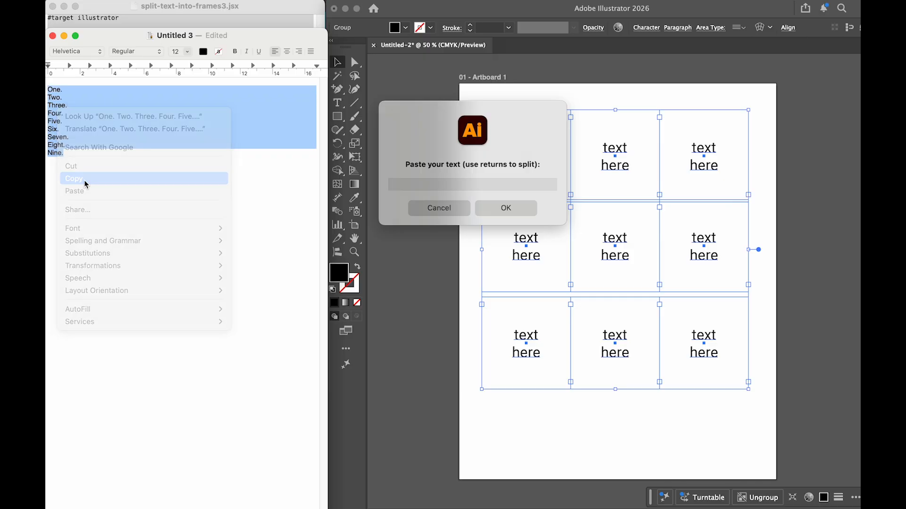
{"action": "left_click", "coordinate": [433, 185]}
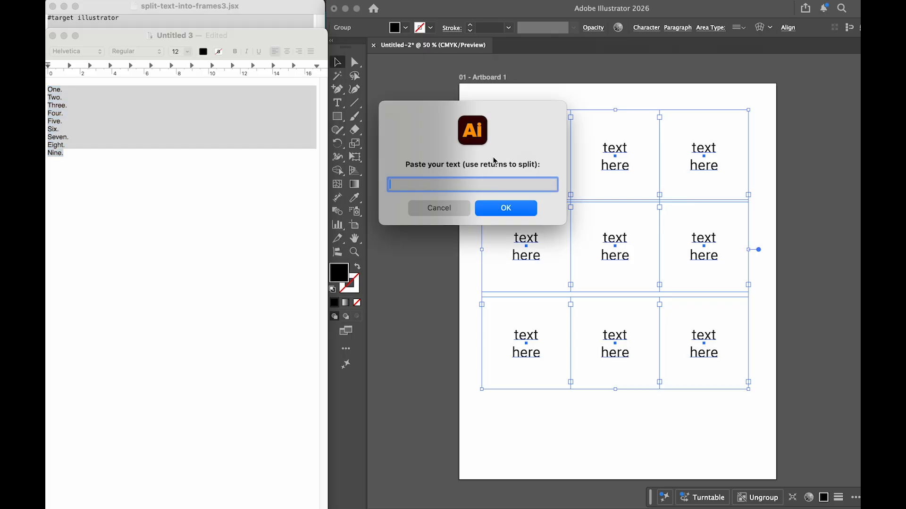
{"action": "right_click", "coordinate": [478, 184]}
{"action": "left_click", "coordinate": [495, 218]}
Review the pasted lines in the script prompt and accept them to fill the text frames.
{"action": "key", "text": "Up"}
{"action": "key", "text": "Up"}
{"action": "key", "text": "Up"}
{"action": "key", "text": "Up"}
{"action": "key", "text": "Up"}
{"action": "key", "text": "Up"}
{"action": "key", "text": "Up"}
{"action": "key", "text": "Up"}
{"action": "key", "text": "Down"}
{"action": "key", "text": "Down"}
{"action": "key", "text": "Down"}
{"action": "key", "text": "Down"}
{"action": "key", "text": "Down"}
{"action": "key", "text": "Down"}
{"action": "key", "text": "Down"}
{"action": "key", "text": "Down"}
{"action": "left_click", "coordinate": [530, 206]}
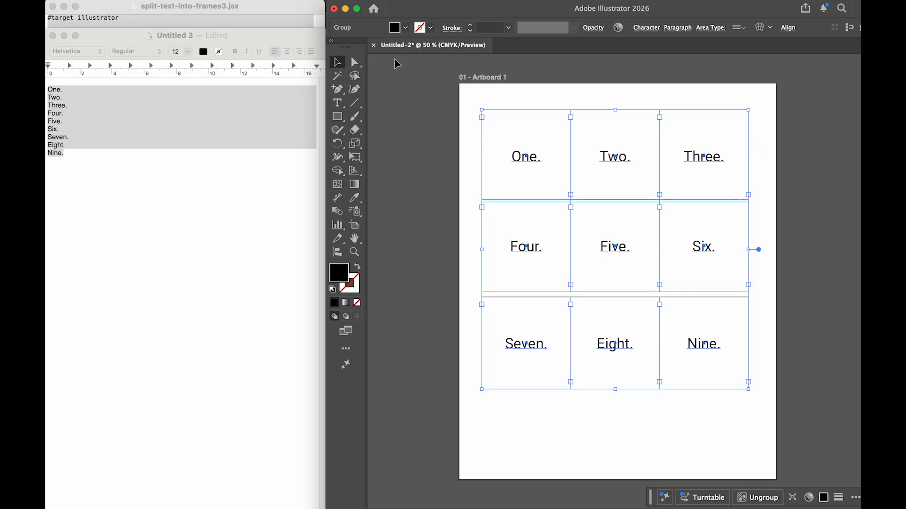
Add two more lines, "ahjd" and "sdsjhdj", below "One." in the first text frame.
{"action": "left_click", "coordinate": [337, 103]}
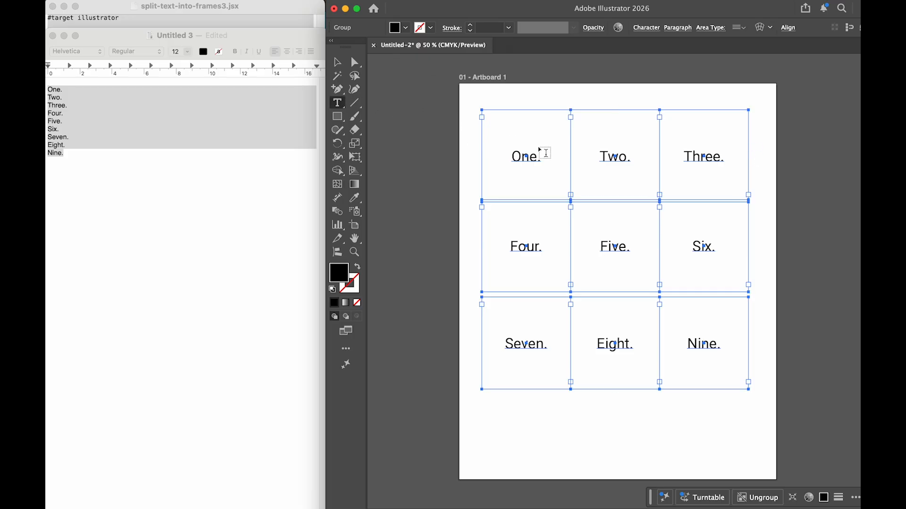
{"action": "left_click", "coordinate": [547, 163]}
{"action": "key", "text": "Return"}
{"action": "type", "text": "ahjdg"}
{"action": "key", "text": "BackSpace"}
{"action": "key", "text": "Return"}
{"action": "type", "text": "sdsjhdj"}
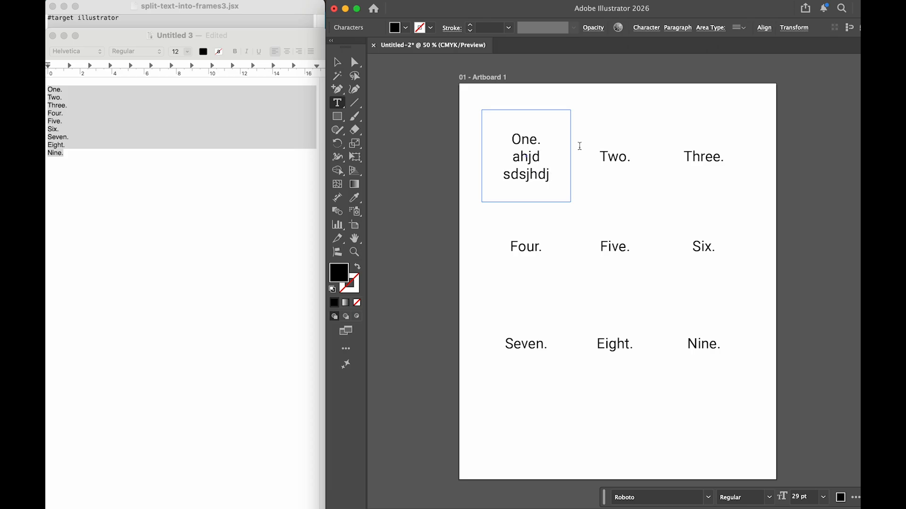
Finish editing the first text frame and deselect it.
{"action": "key", "text": "Escape"}
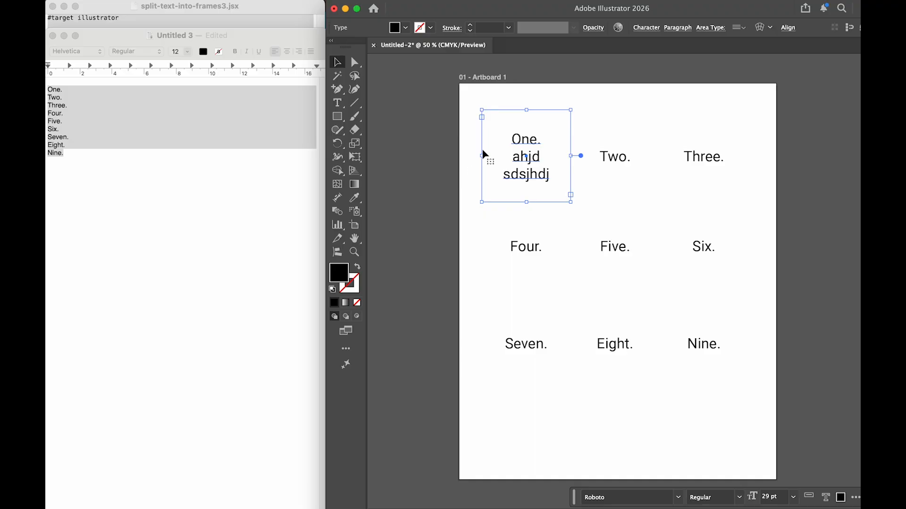
{"action": "left_click", "coordinate": [461, 149]}
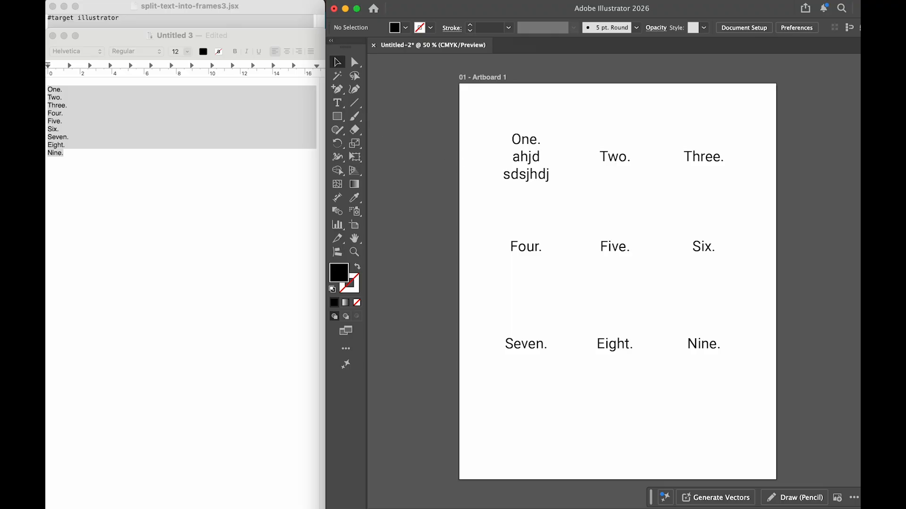
Review the split-text-into-frames3.jsx code in TextEdit, and look up Illustrator's Other Script command without running a script.
{"action": "left_click", "coordinate": [217, 8]}
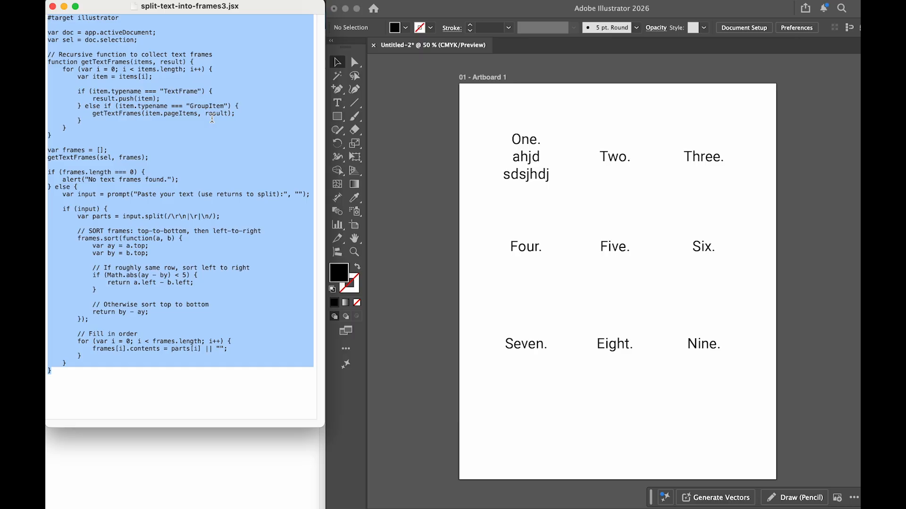
{"action": "left_click", "coordinate": [414, 142]}
{"action": "left_click", "coordinate": [125, 0]}
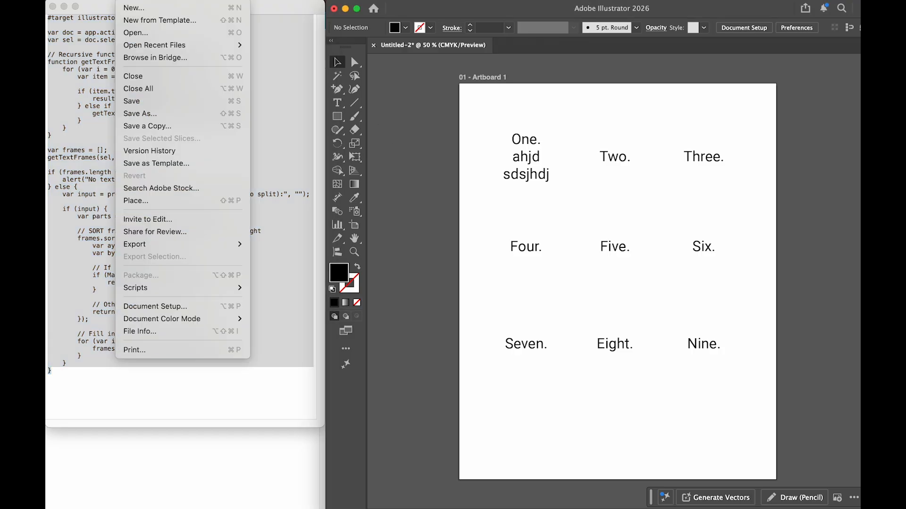
{"action": "mouse_move", "coordinate": [185, 289]}
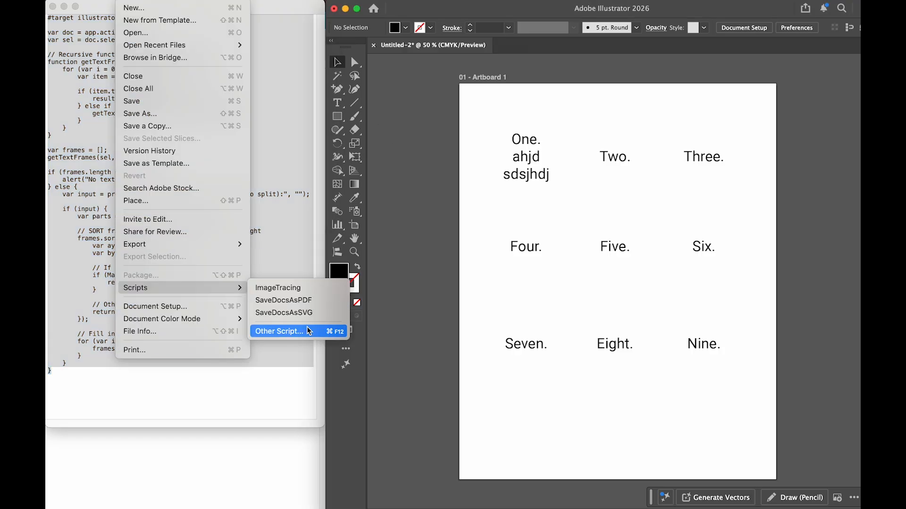
{"action": "left_click", "coordinate": [434, 222]}
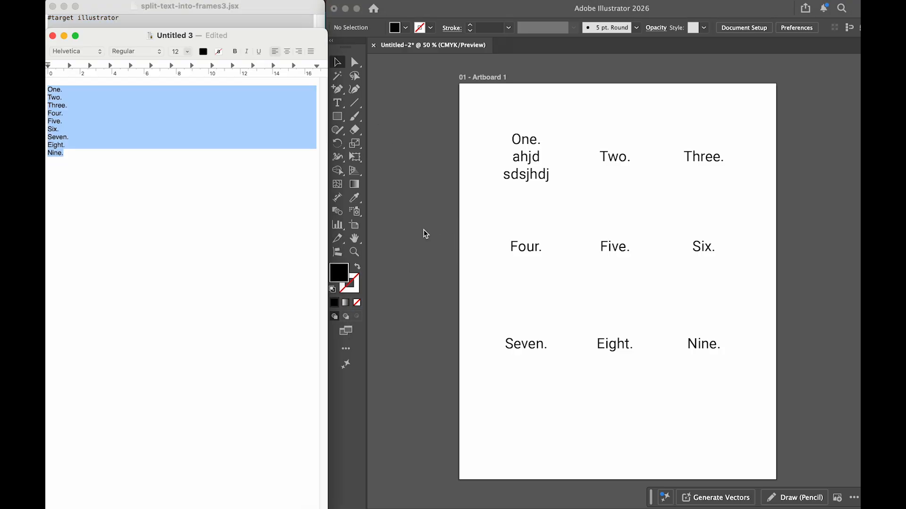